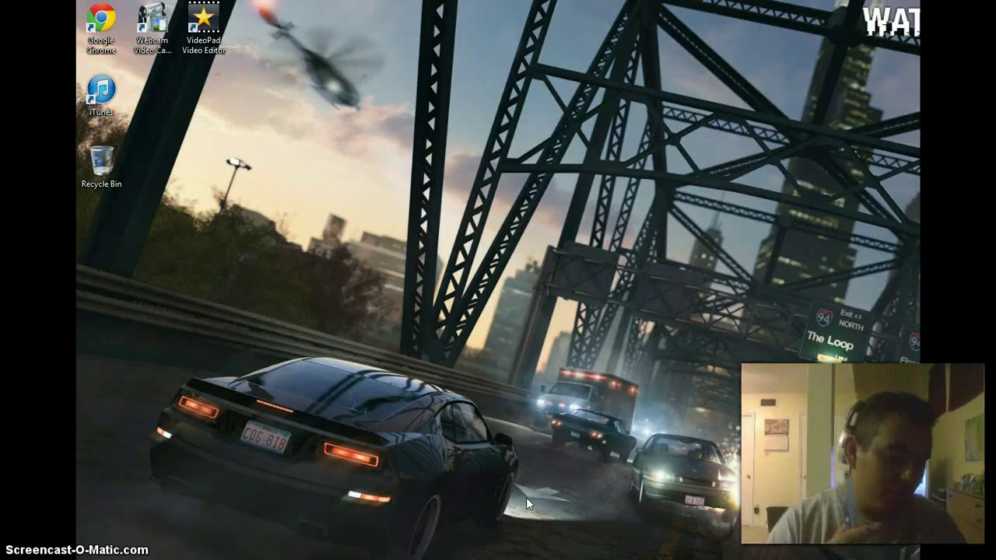
Bring up iTunes and move its window closer to the middle of the desktop
{"action": "left_click", "coordinate": [524, 512]}
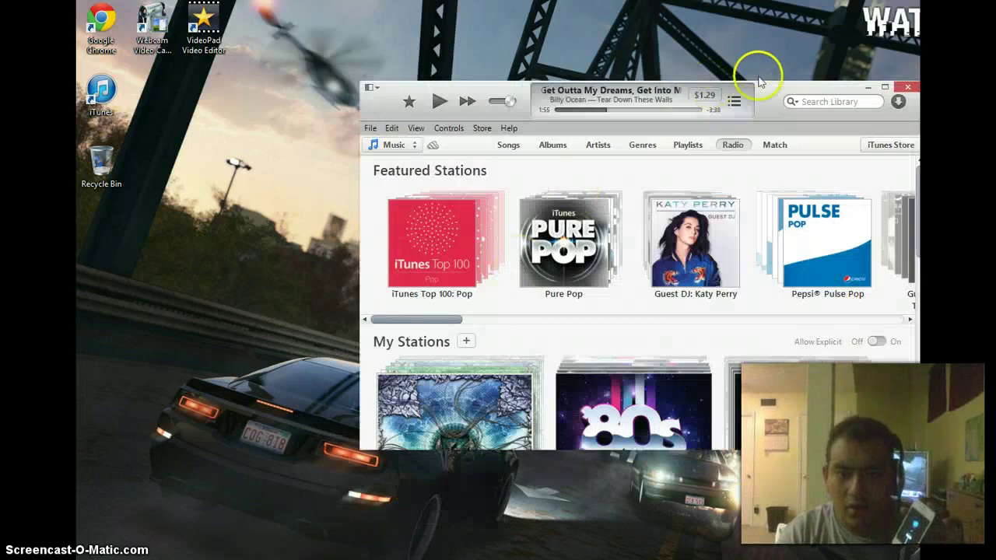
{"action": "left_click_drag", "start_coordinate": [759, 94], "coordinate": [681, 87]}
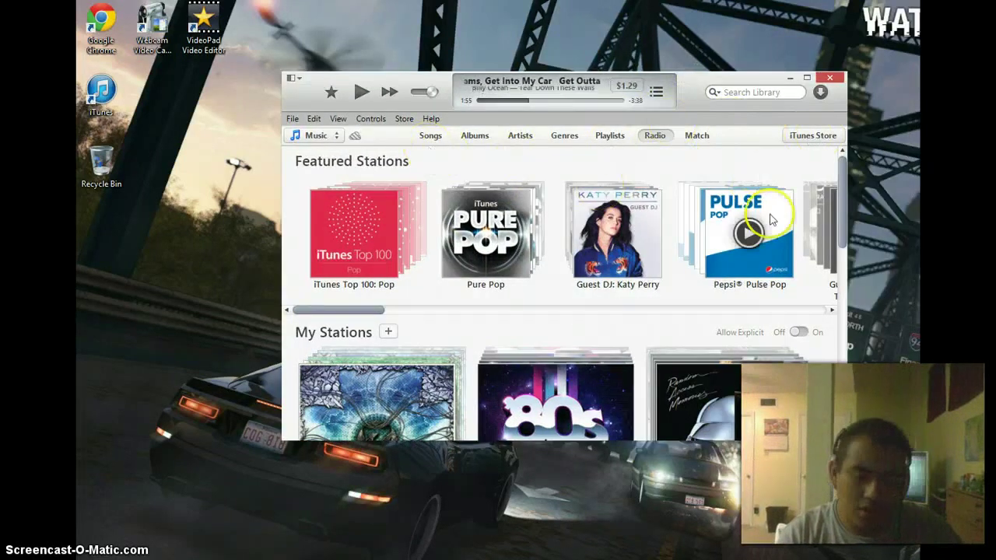
{"action": "left_click", "coordinate": [827, 180]}
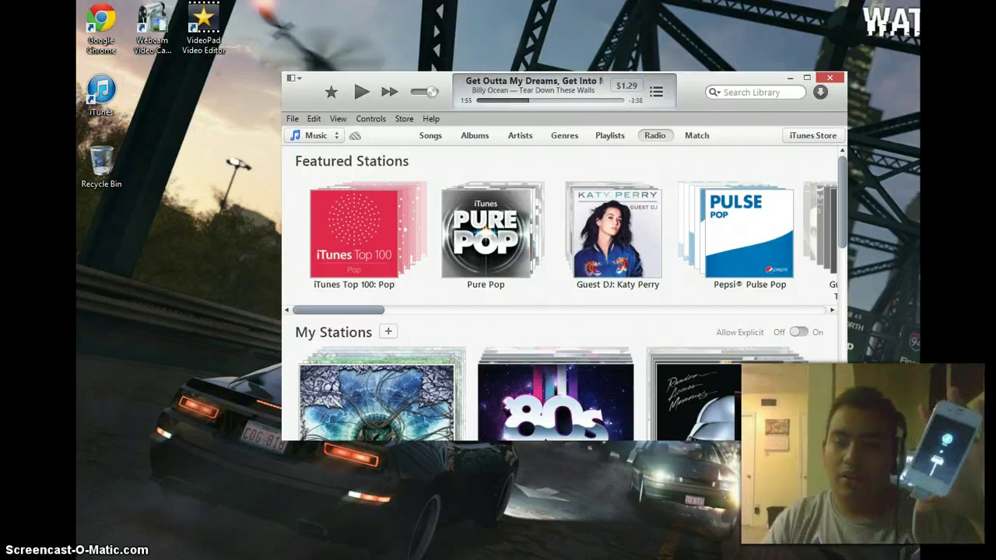
Place the RecBoot_v1.1_Win folder on the desktop, launch the RecBoot application from its RecBoot subfolder and minimize the folder window
{"action": "left_click_drag", "start_coordinate": [555, 300], "coordinate": [204, 245]}
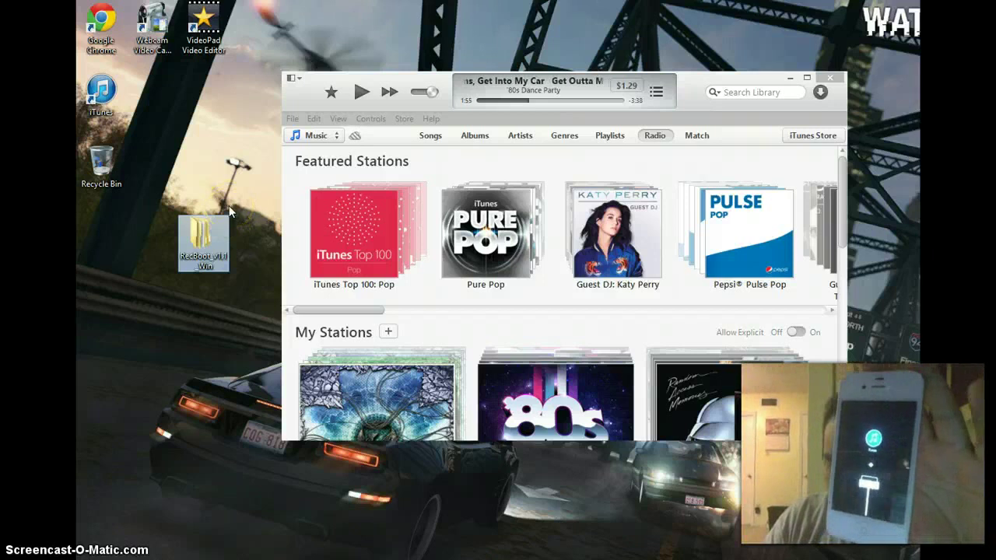
{"action": "left_click", "coordinate": [222, 246]}
{"action": "double_click", "coordinate": [213, 248]}
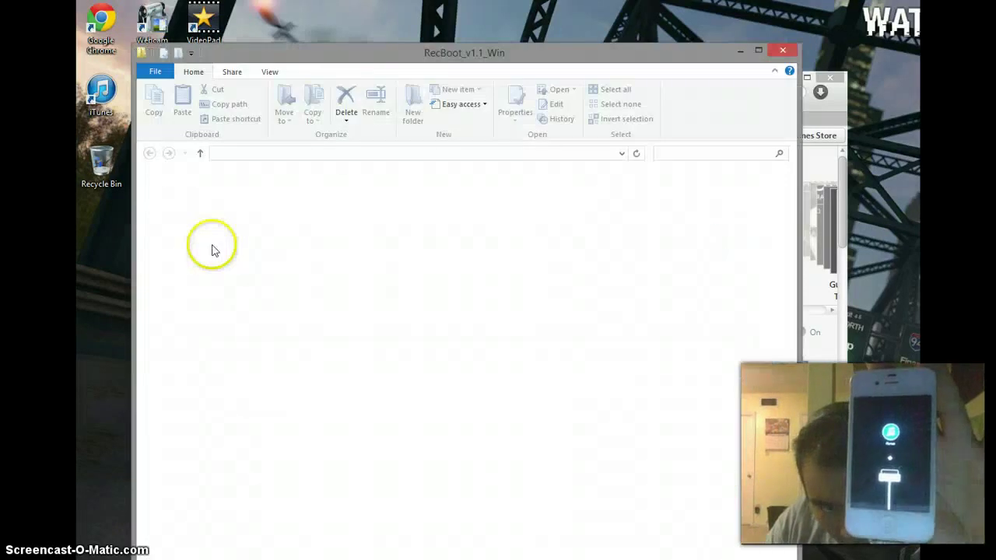
{"action": "left_click", "coordinate": [294, 218]}
{"action": "double_click", "coordinate": [294, 218]}
{"action": "double_click", "coordinate": [298, 266]}
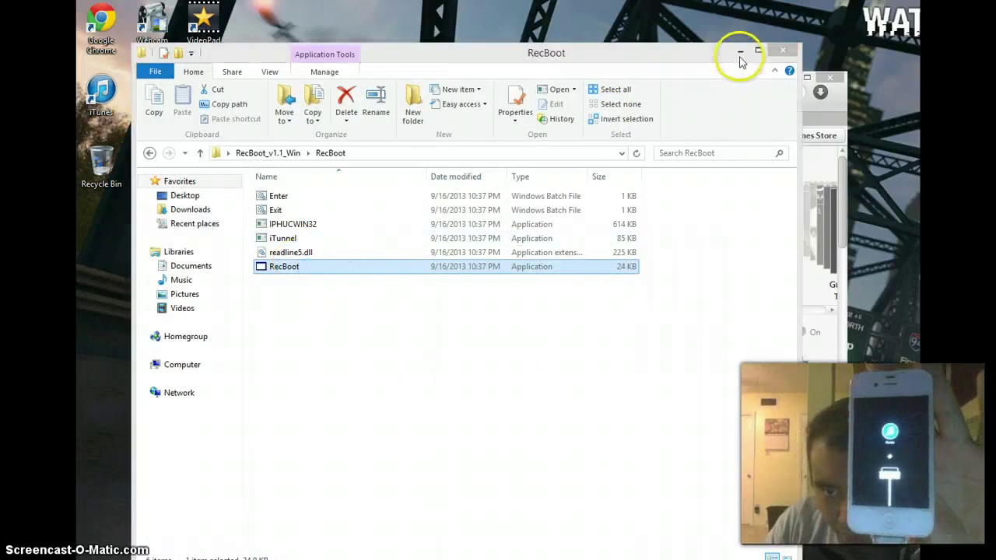
{"action": "left_click", "coordinate": [740, 50]}
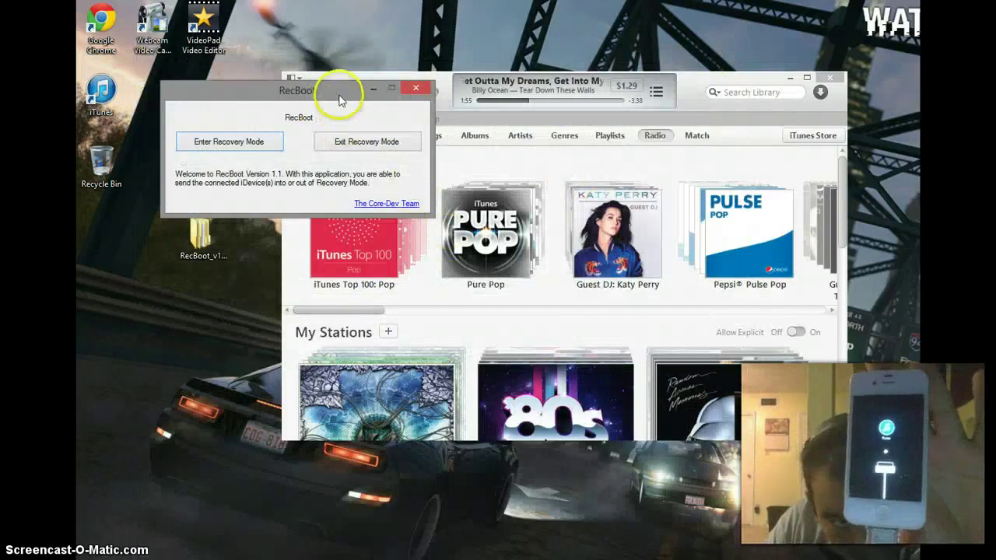
Move the RecBoot window over iTunes and take the connected iPhone out of recovery mode
{"action": "left_click_drag", "start_coordinate": [341, 92], "coordinate": [589, 225]}
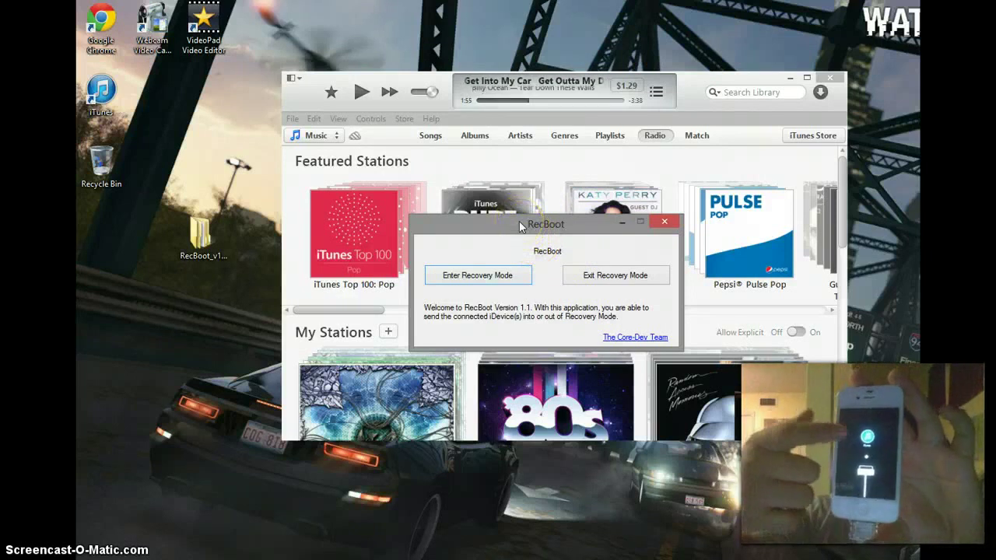
{"action": "left_click", "coordinate": [621, 291]}
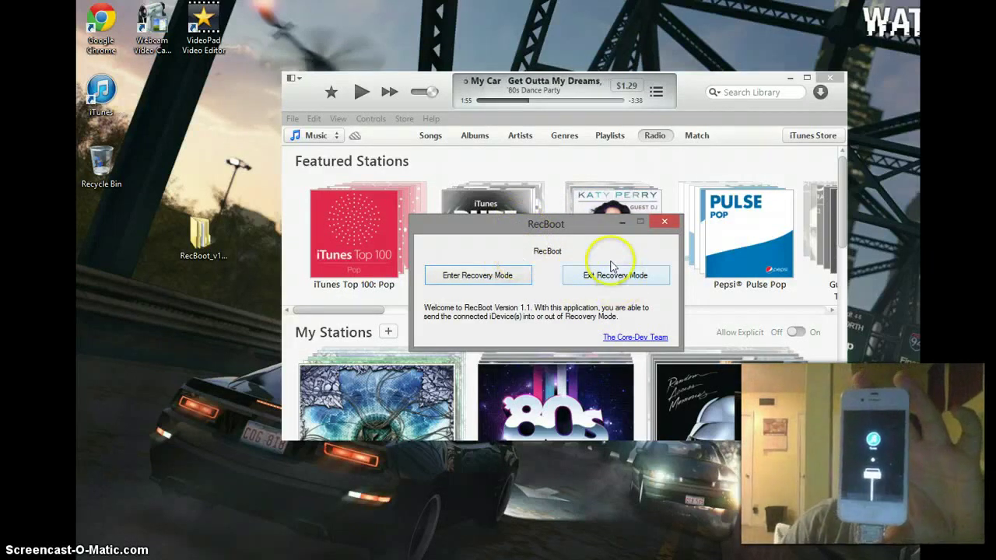
{"action": "left_click", "coordinate": [612, 284]}
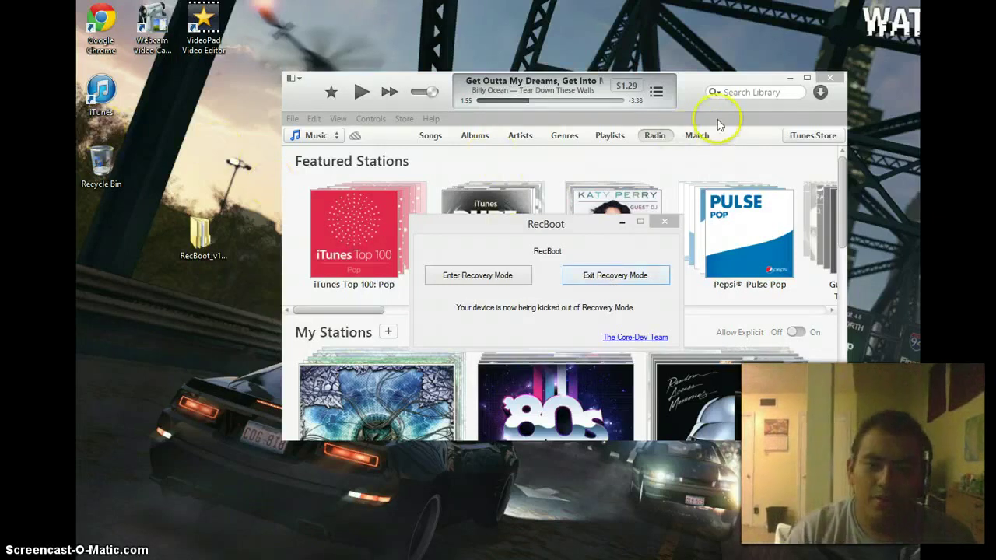
Bring iTunes forward and rearrange the RecBoot, Webcam Video Capture and VideoPad icons on the desktop
{"action": "left_click_drag", "start_coordinate": [699, 76], "coordinate": [727, 58]}
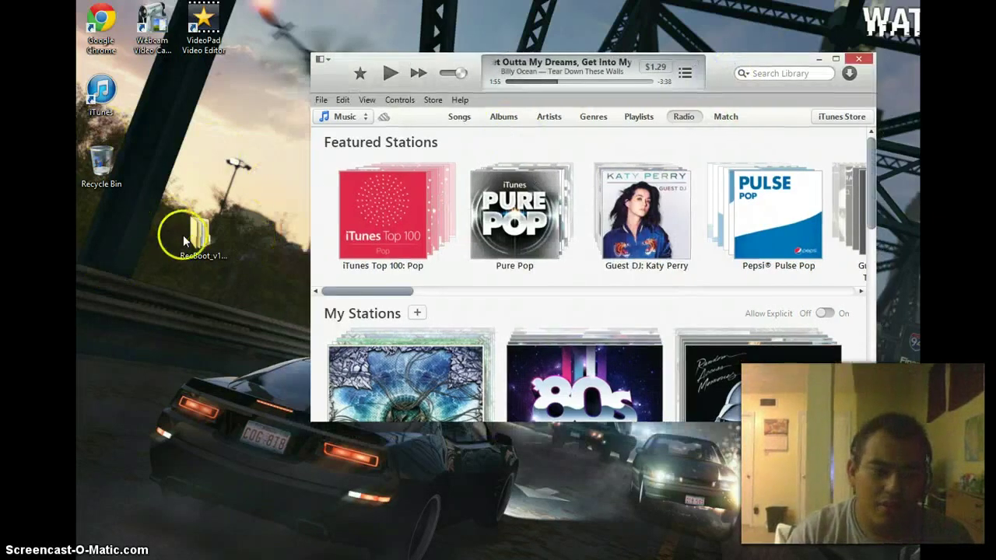
{"action": "left_click_drag", "start_coordinate": [195, 224], "coordinate": [188, 89]}
{"action": "left_click_drag", "start_coordinate": [154, 35], "coordinate": [103, 259]}
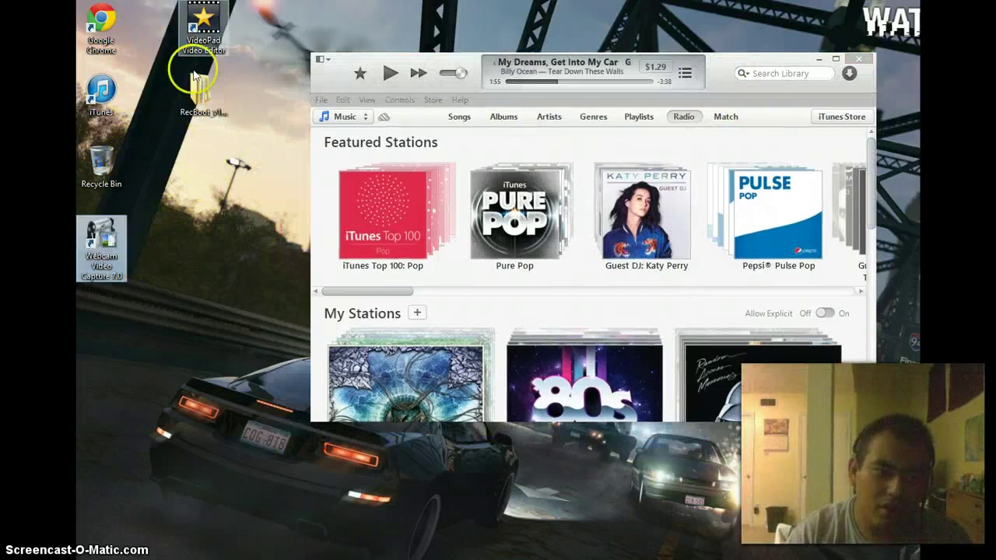
{"action": "left_click_drag", "start_coordinate": [189, 39], "coordinate": [93, 327]}
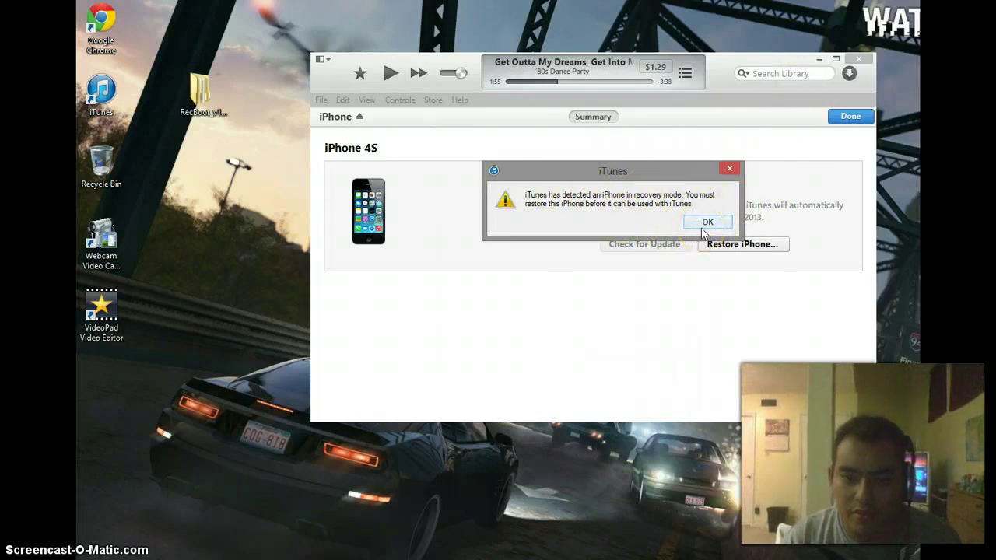
Dismiss the recovery mode notice in iTunes and start Restore and Update for the iPhone 4S
{"action": "left_click", "coordinate": [708, 224]}
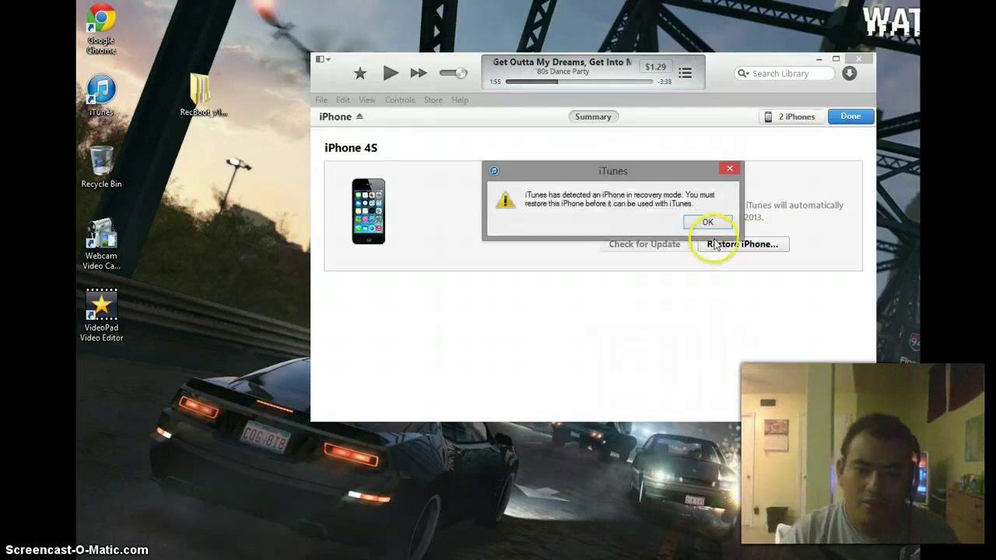
{"action": "left_click", "coordinate": [708, 227]}
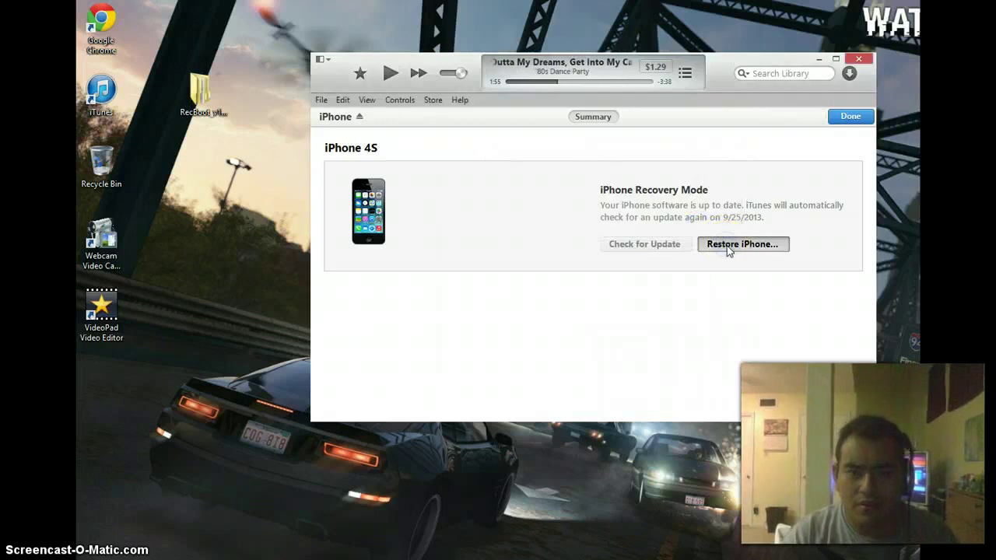
{"action": "left_click", "coordinate": [728, 245]}
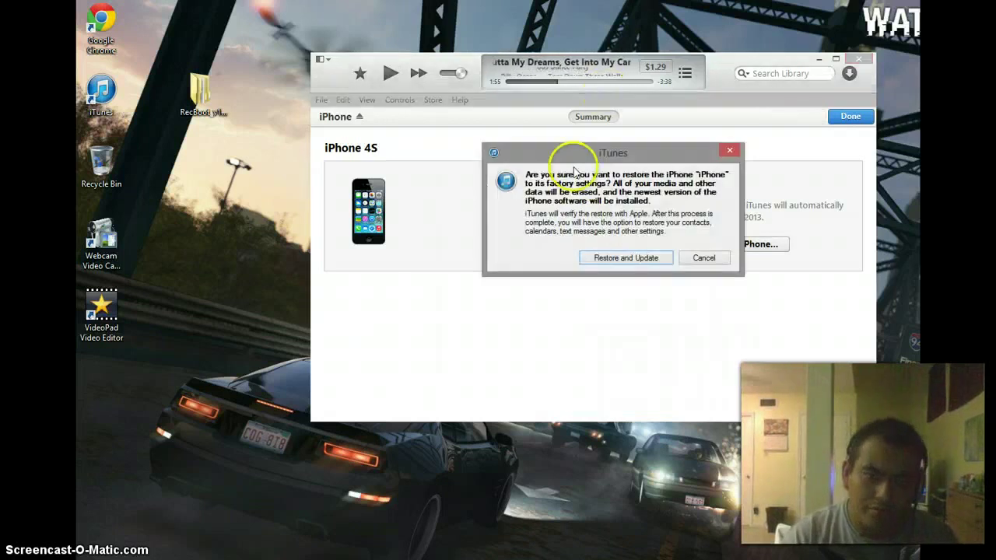
{"action": "left_click", "coordinate": [617, 260]}
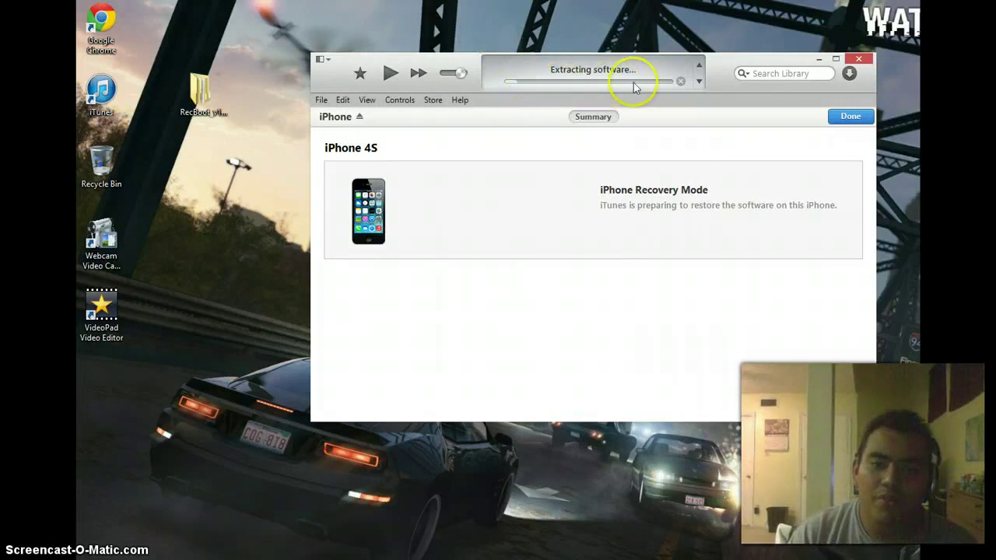
{"action": "left_click", "coordinate": [699, 81]}
{"action": "left_click", "coordinate": [699, 65]}
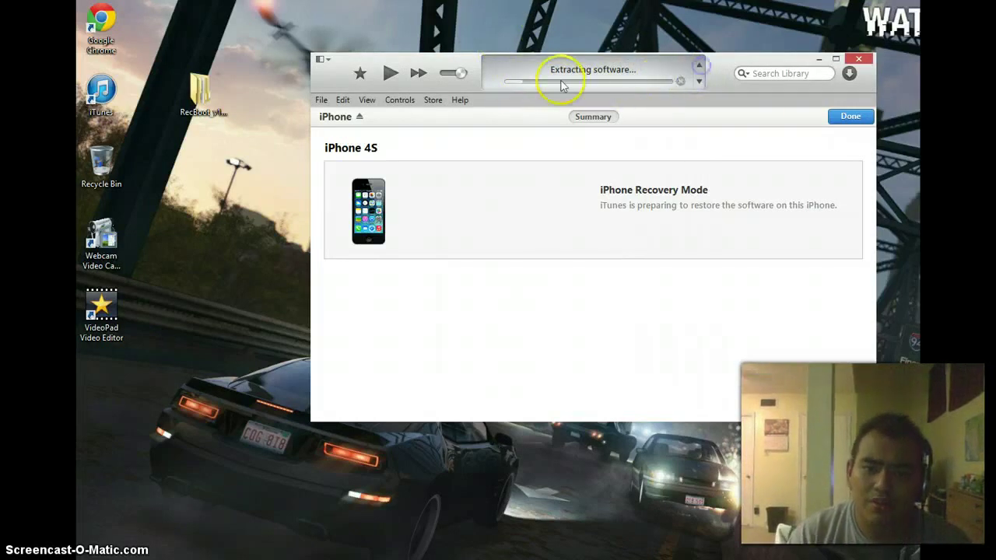
Close RecBoot and its console window, and move the RecBoot_v1.1_Win folder below the VideoPad desktop icon
{"action": "left_click", "coordinate": [819, 60]}
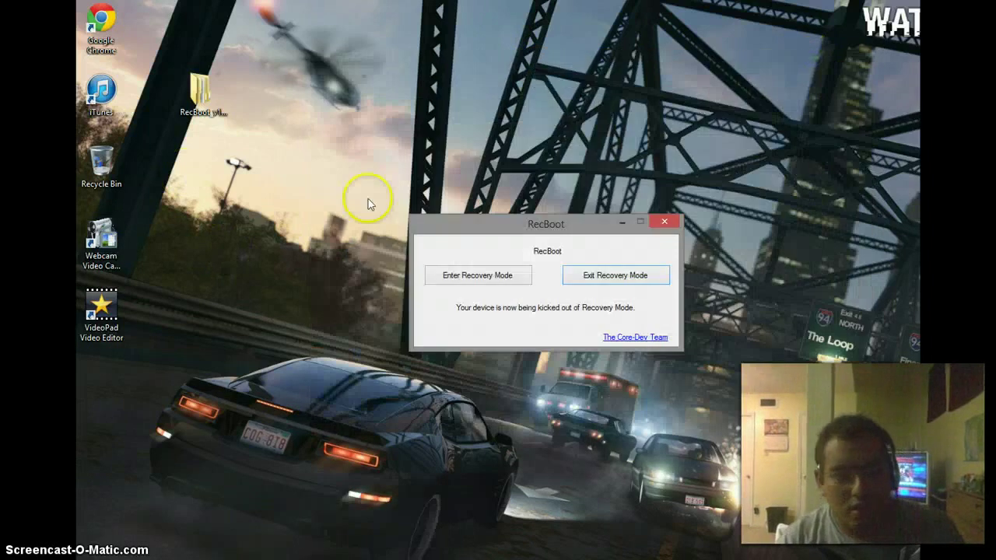
{"action": "left_click", "coordinate": [663, 221]}
{"action": "left_click_drag", "start_coordinate": [200, 89], "coordinate": [103, 375]}
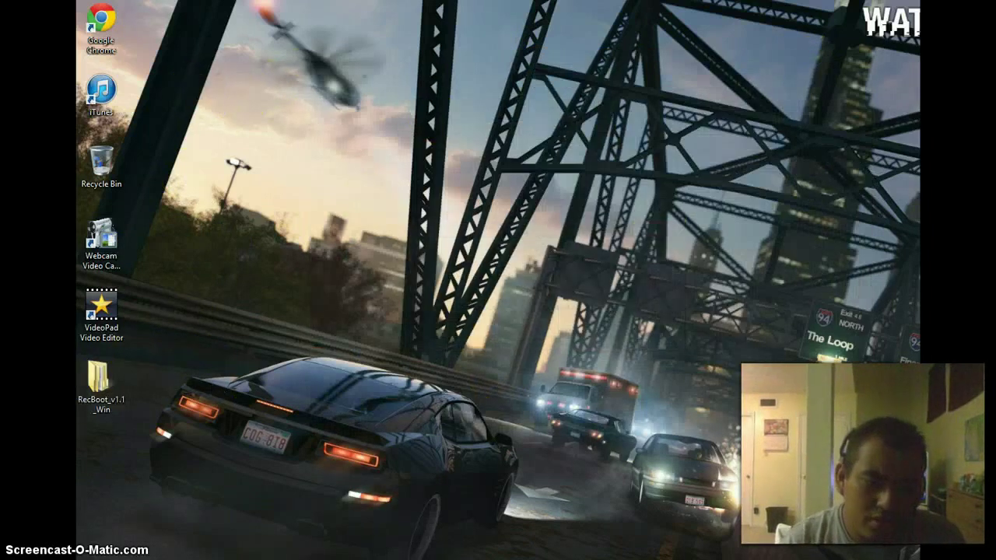
{"action": "key", "text": "alt+Tab"}
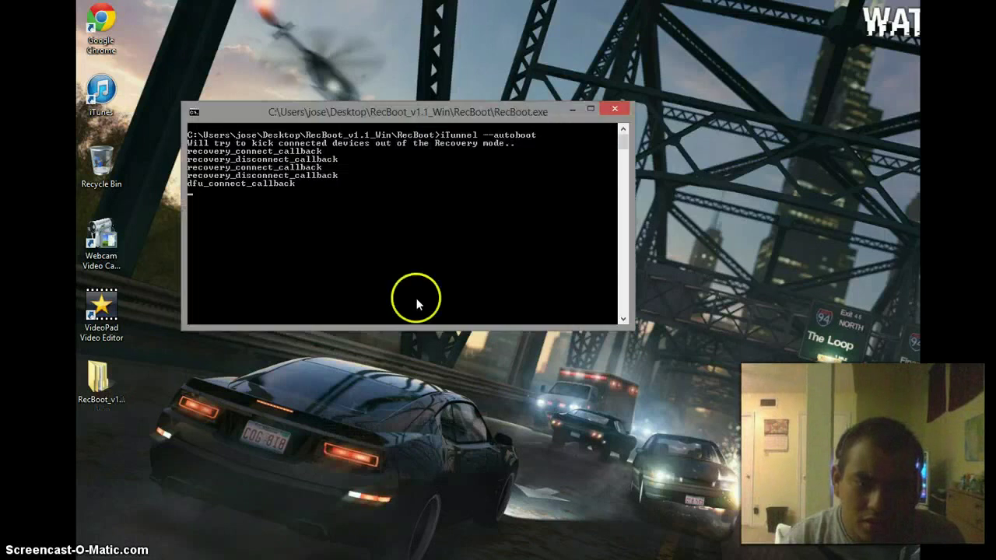
{"action": "left_click", "coordinate": [614, 108]}
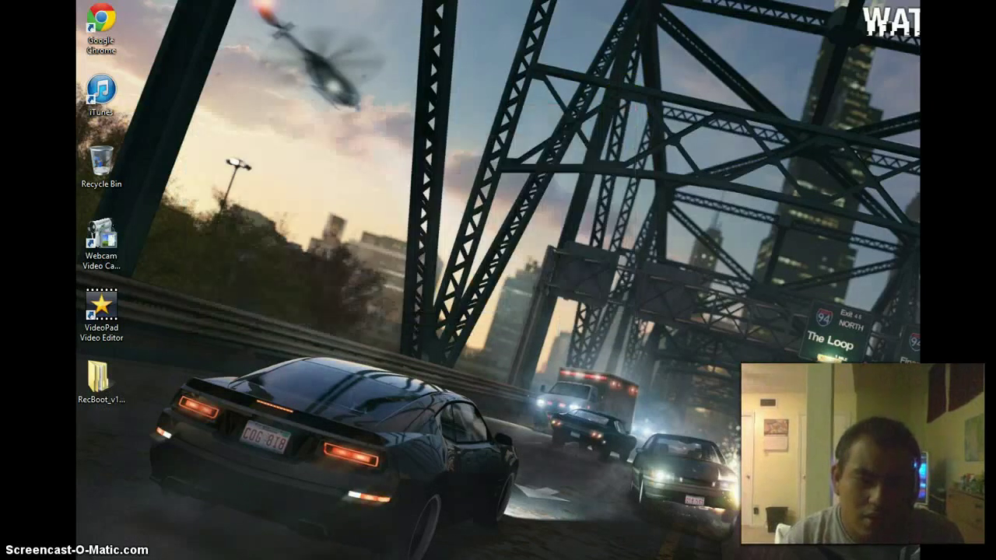
Return to iTunes, dismiss the iPhone restore error and minimize the window
{"action": "left_click", "coordinate": [467, 537]}
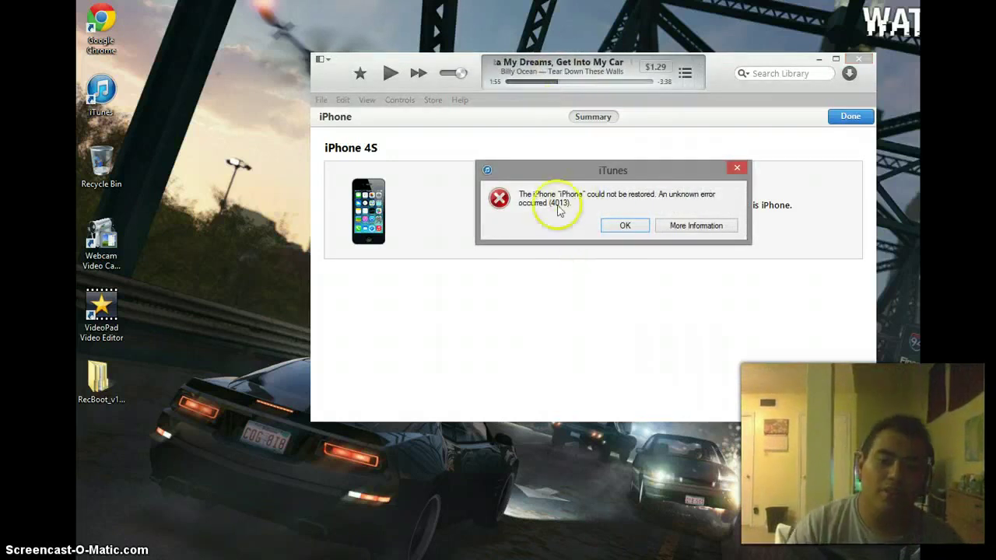
{"action": "left_click", "coordinate": [627, 224]}
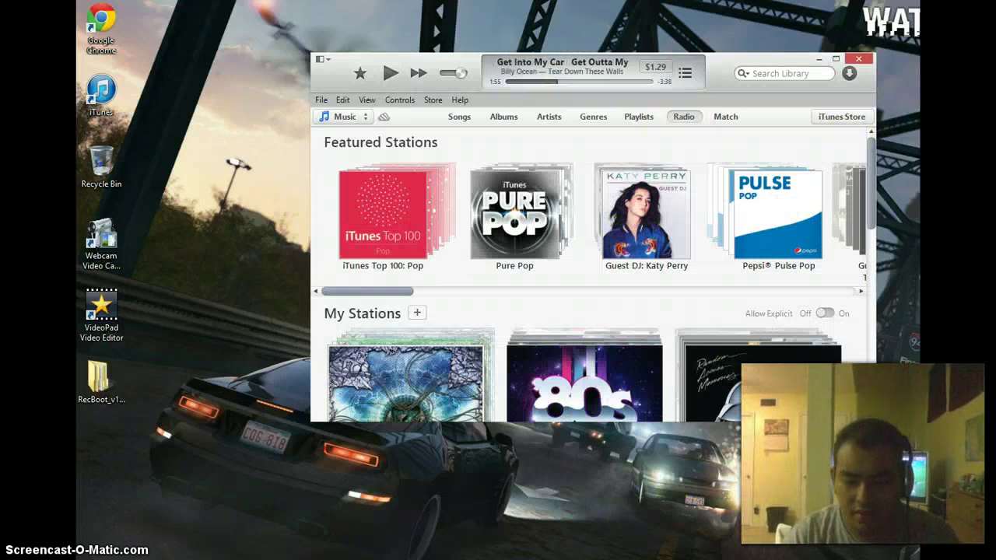
{"action": "left_click", "coordinate": [817, 61]}
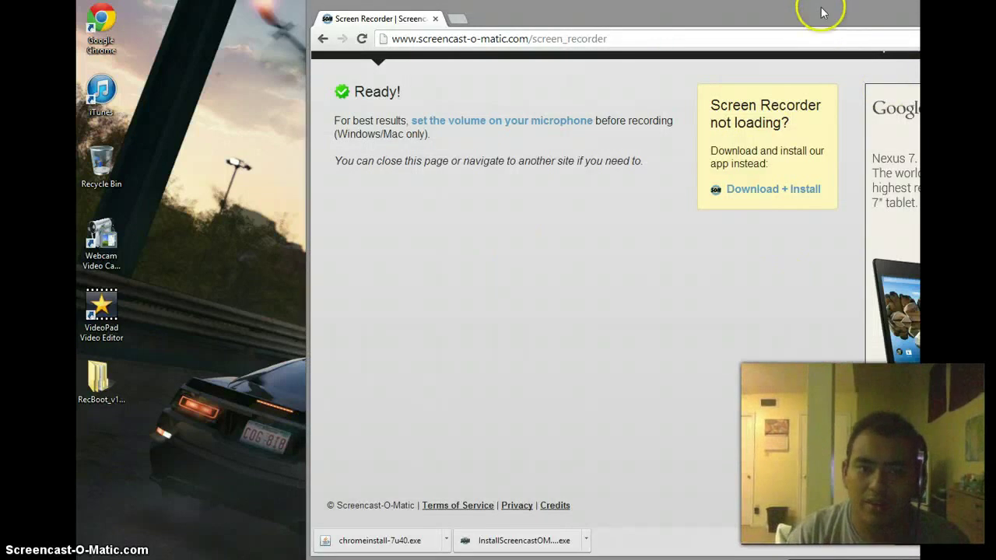
{"action": "left_click_drag", "start_coordinate": [812, 11], "coordinate": [657, 6]}
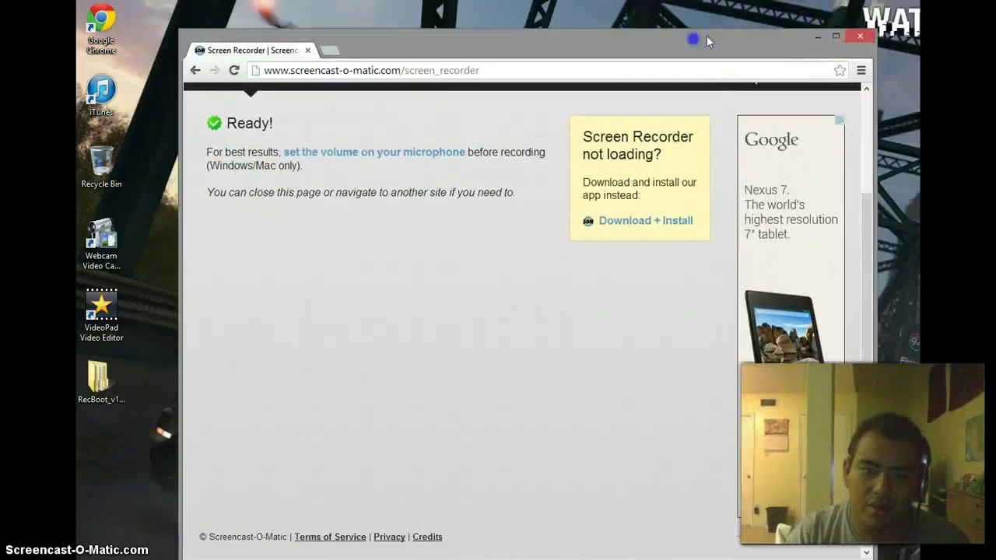
{"action": "left_click", "coordinate": [811, 35]}
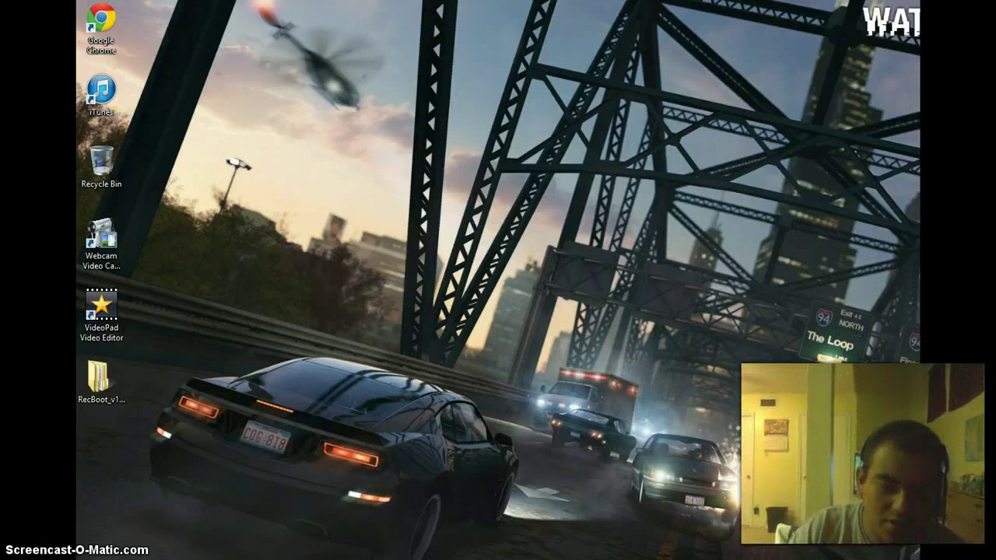
{"action": "left_click", "coordinate": [305, 559]}
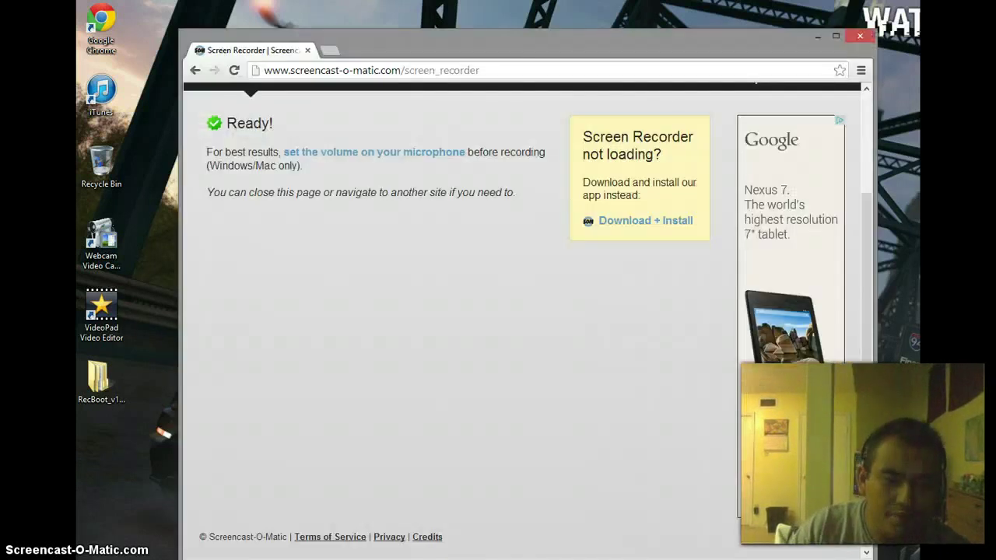
{"action": "left_click", "coordinate": [305, 559]}
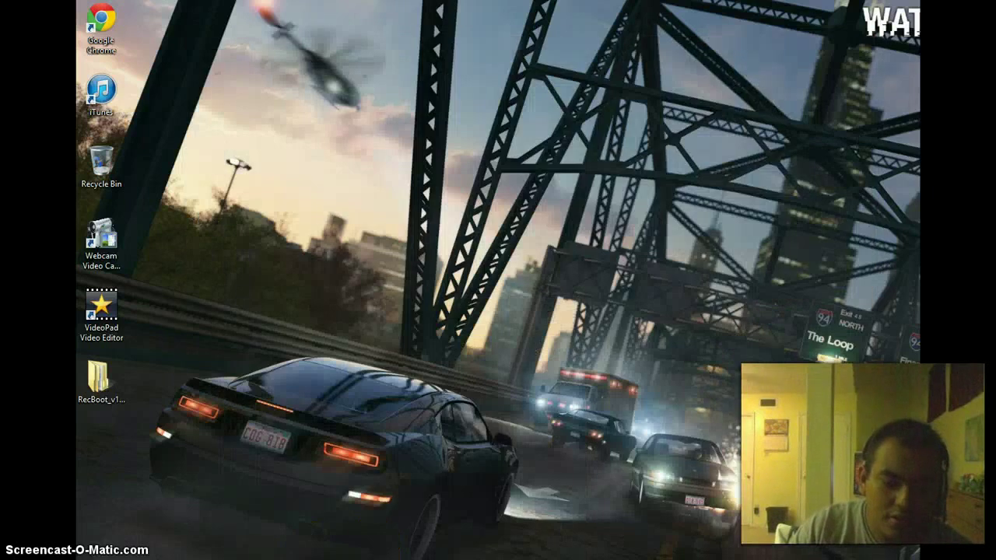
{"action": "mouse_move", "coordinate": [272, 559]}
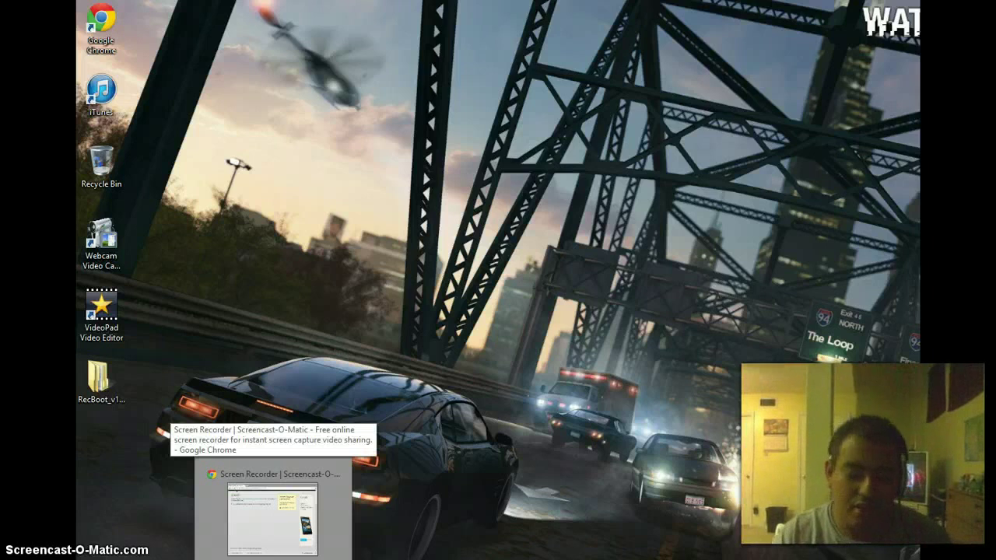
{"action": "left_click", "coordinate": [272, 517]}
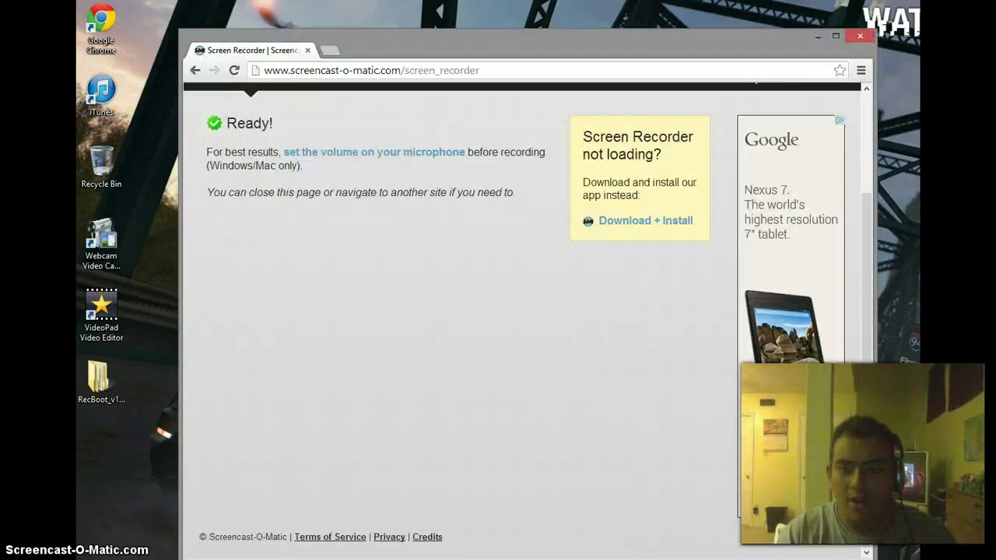
{"action": "left_click_drag", "start_coordinate": [450, 46], "coordinate": [497, 17]}
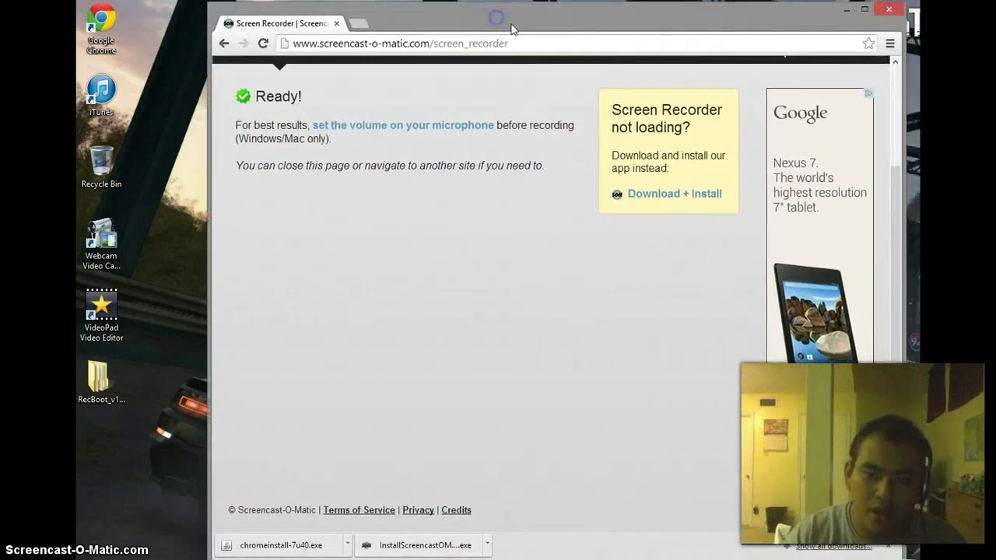
{"action": "left_click", "coordinate": [846, 10]}
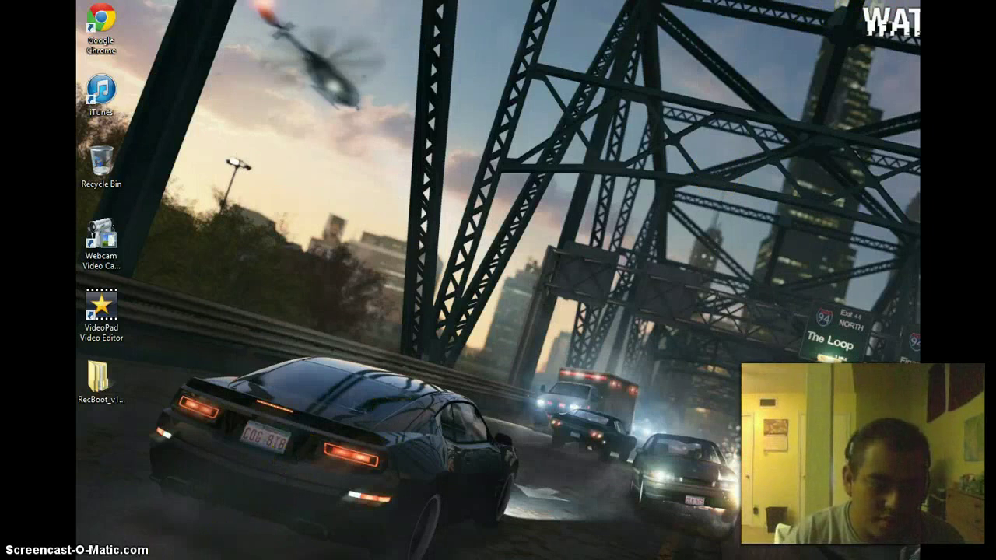